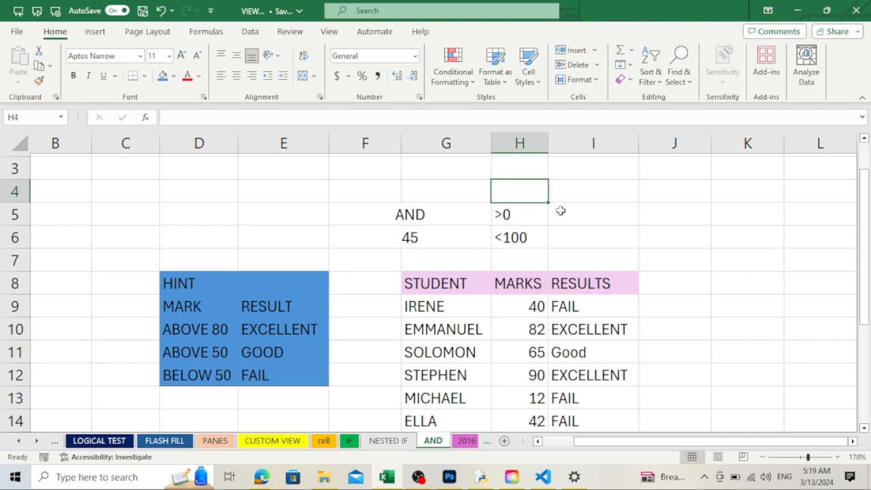
Replace the label above the 45 in the merged cell F5 with MARKS.
click(433, 236)
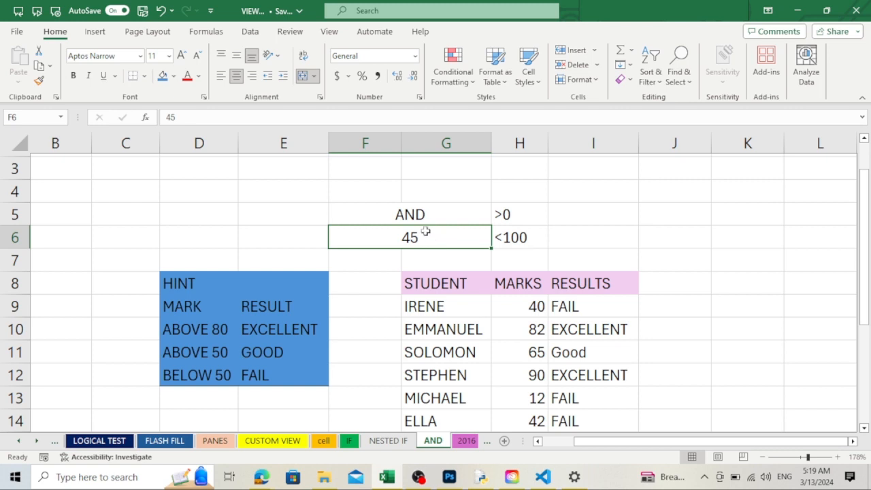
click(418, 214)
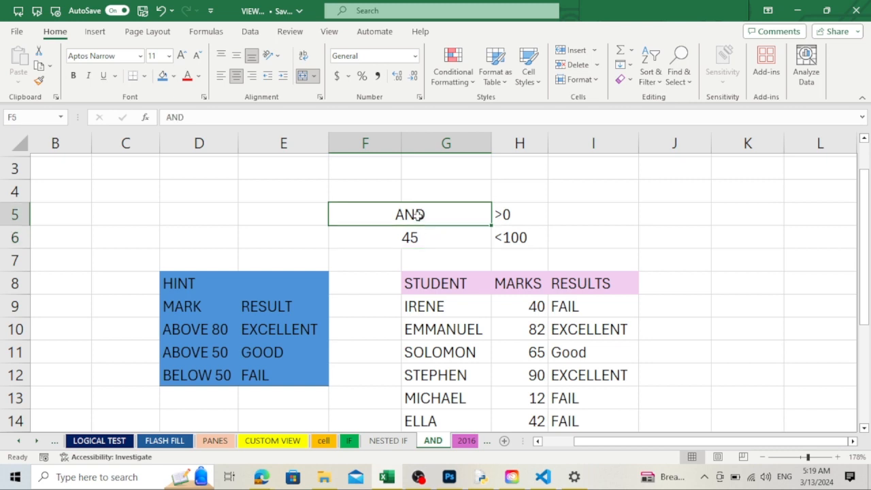
text(MARKS)
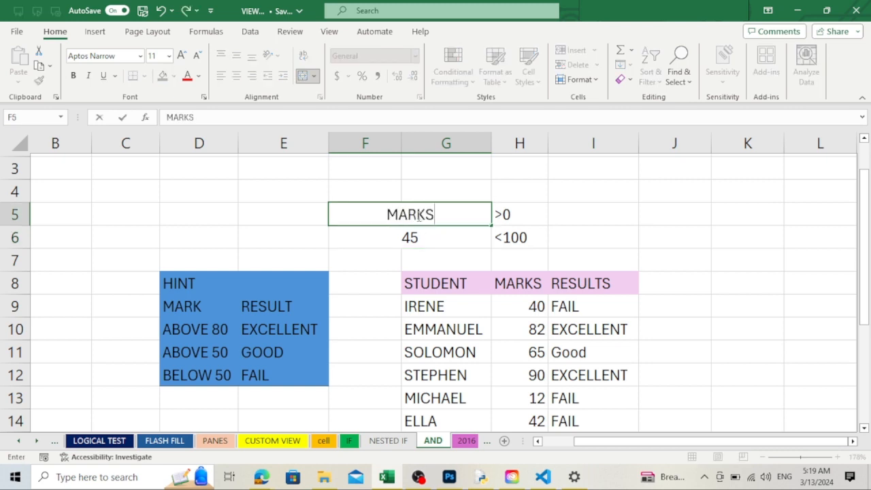
key(Return)
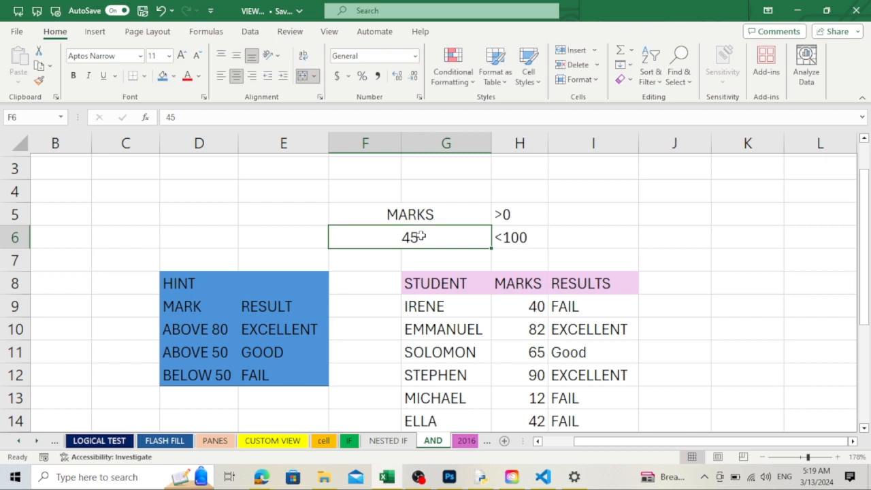
Start an IF formula in I5 whose logical test is AND(F6>0,F6<100).
click(600, 217)
text(=)
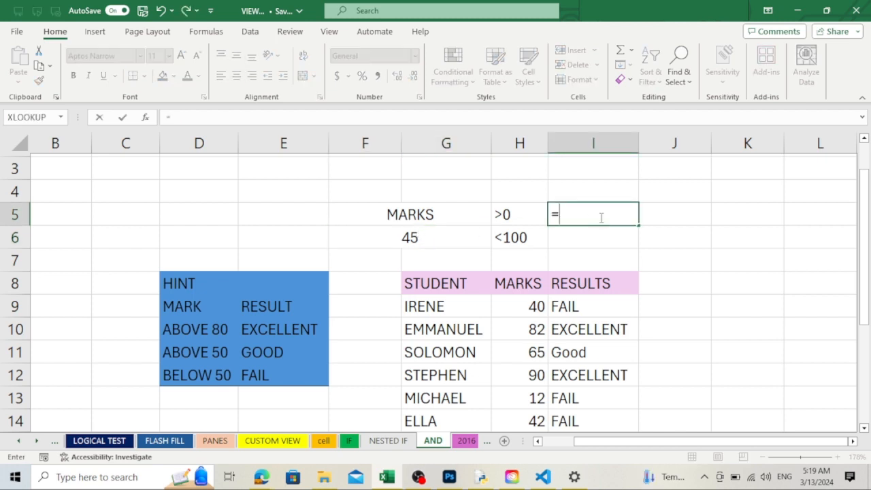
text(IF)
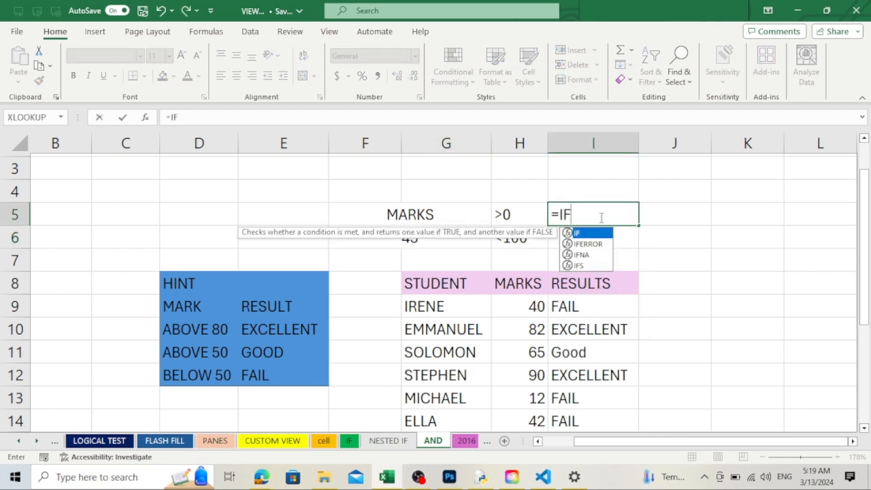
text((AND)
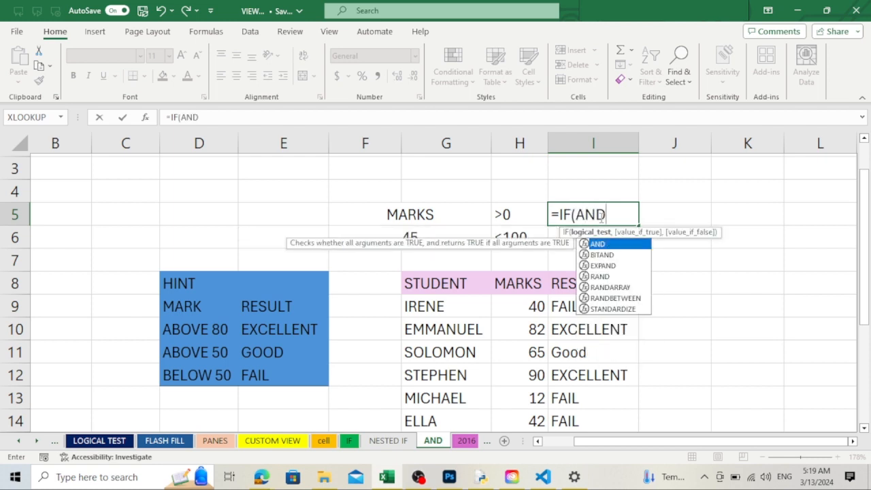
text(()
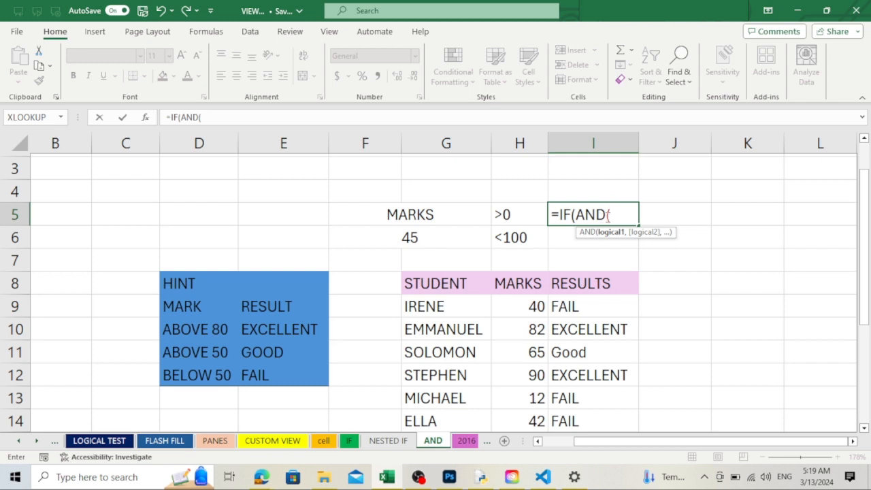
click(457, 240)
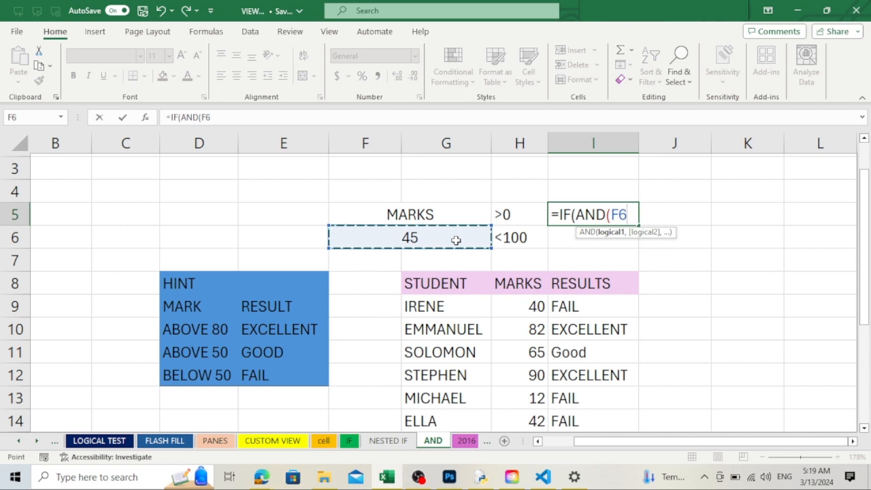
text(>0)
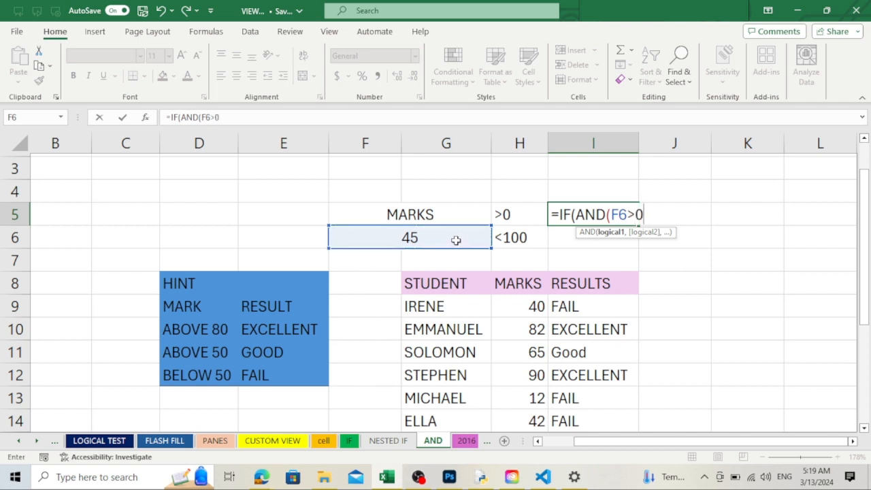
text(,)
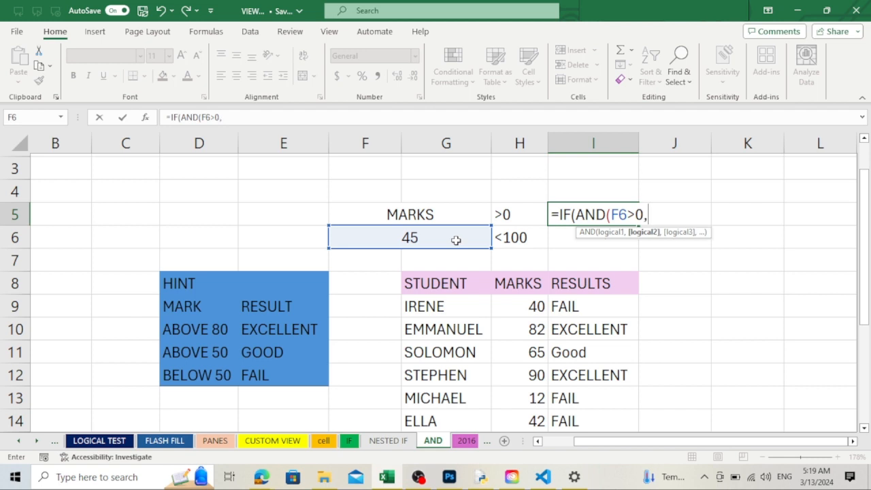
click(421, 240)
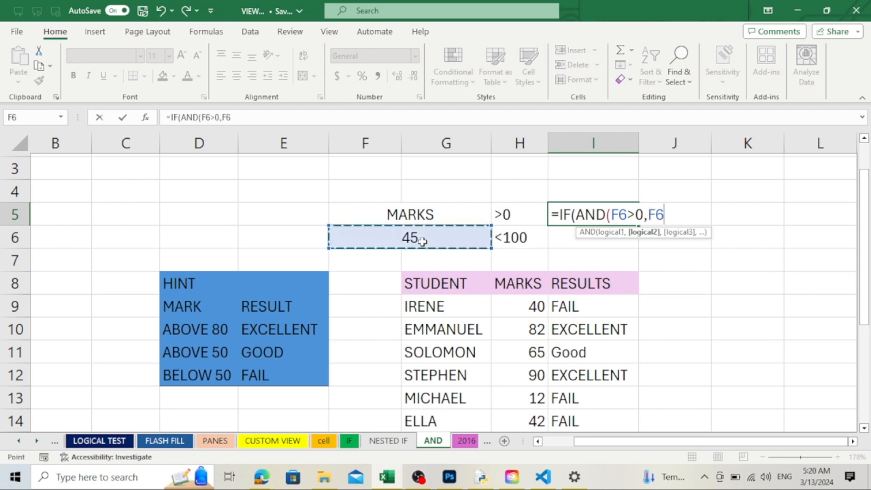
text(<100)
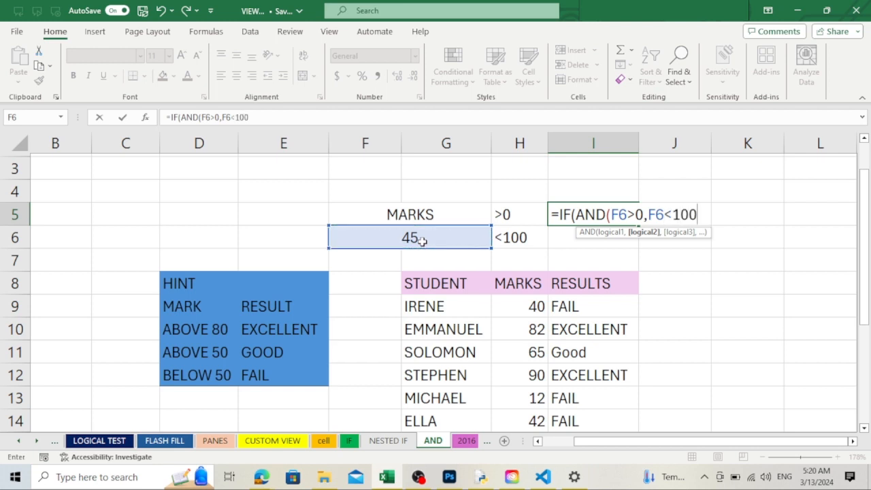
text())
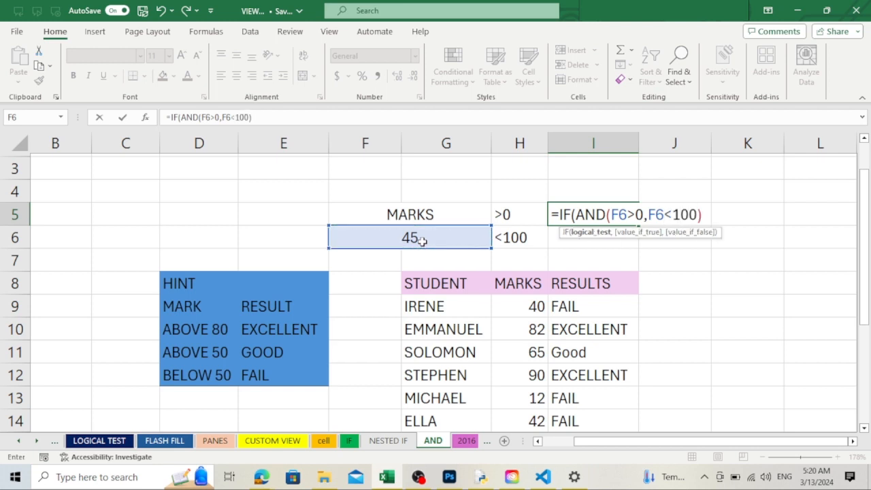
Complete the I5 formula so it returns "Valid" when the test is true and "Invalid" when it is false.
text(,"p)
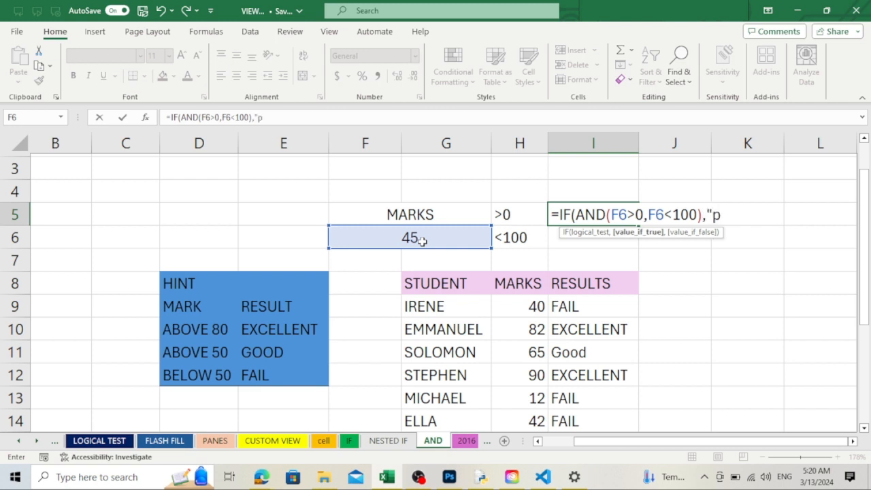
key(BackSpace)
text(vALID")
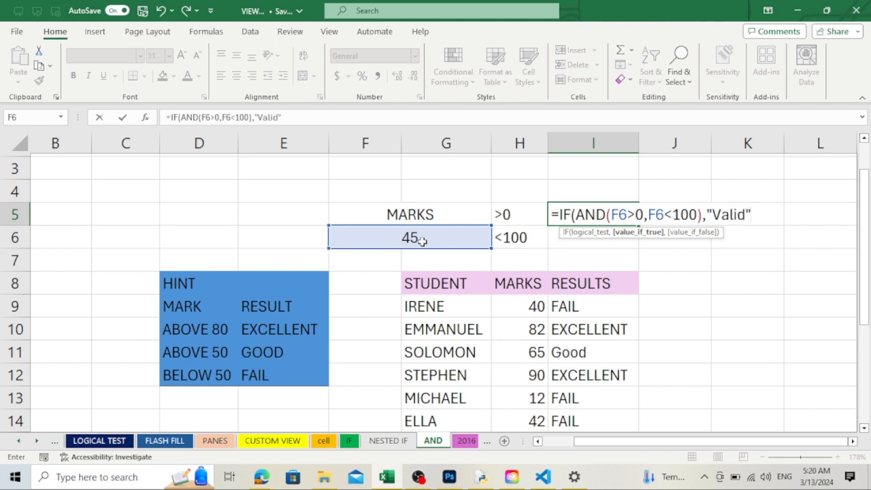
text(,)
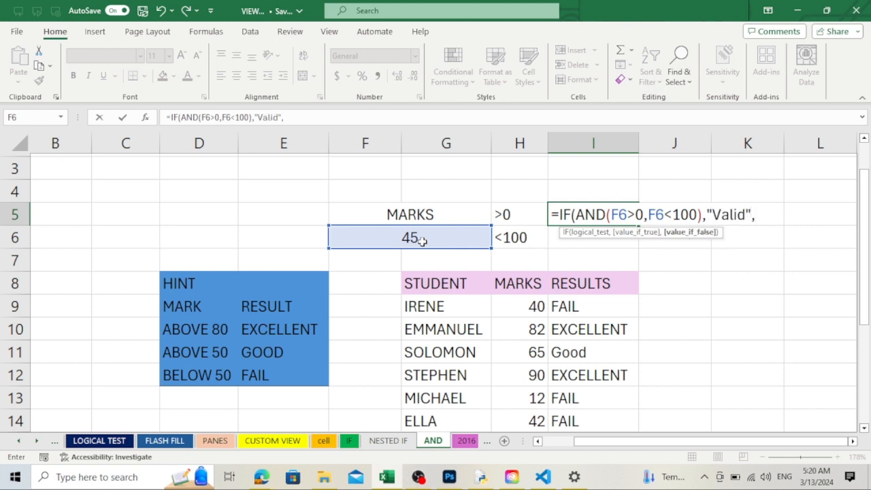
text("Invalid)
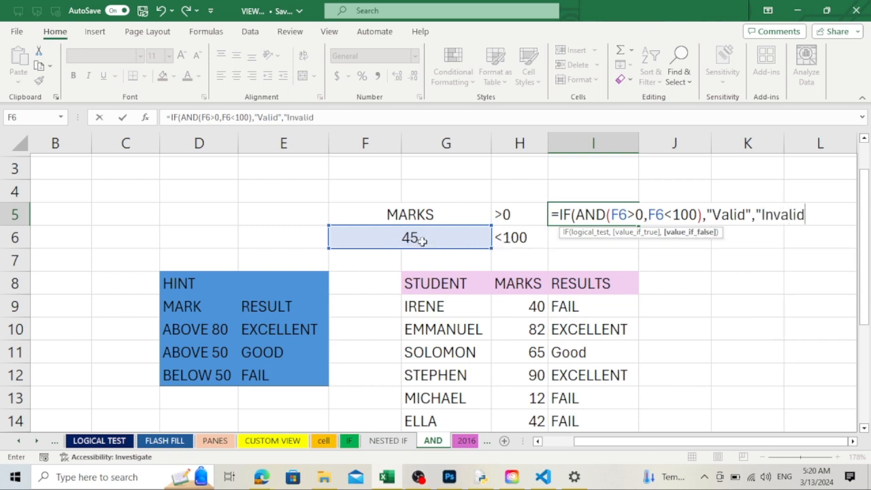
text("))
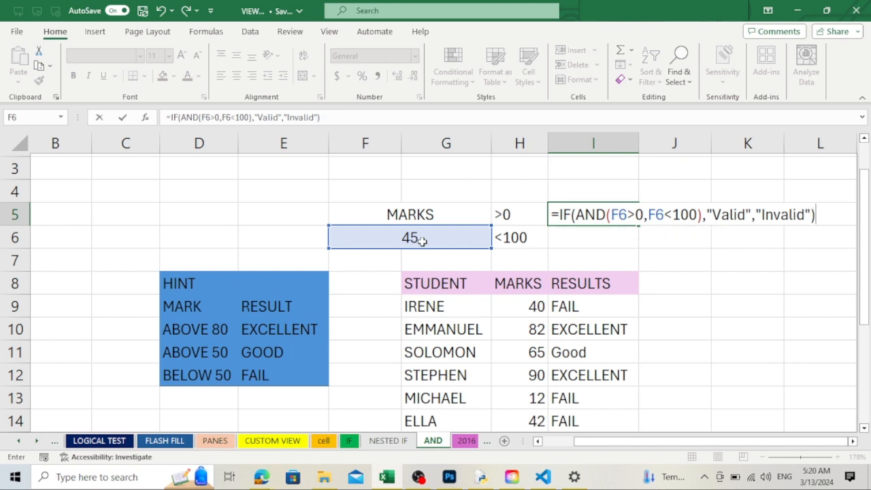
key(Return)
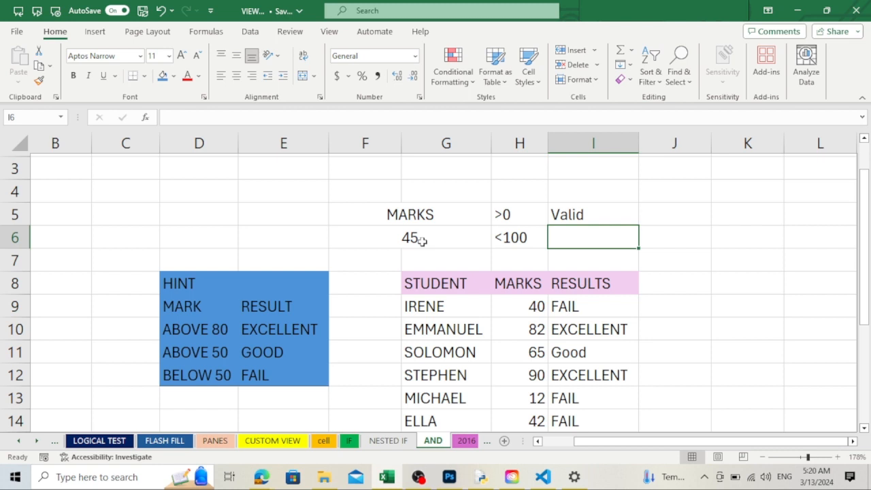
Set the mark in F6 to 450 to test the formula above the upper limit.
click(445, 237)
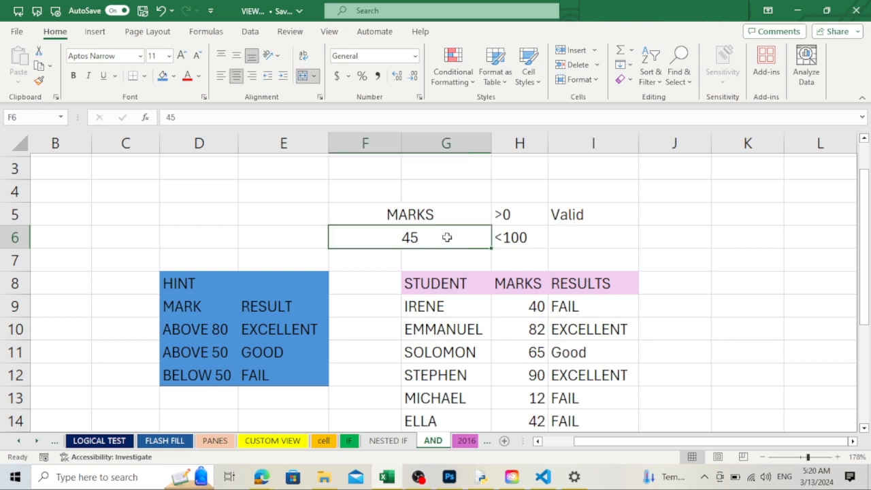
double_click(413, 238)
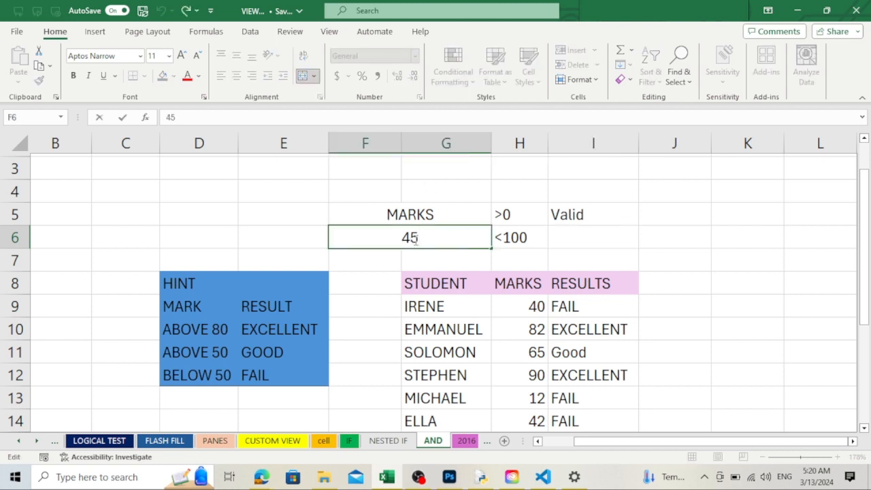
text(0)
key(Return)
Set the mark in F6 to -1 to test the formula below the lower limit.
click(413, 238)
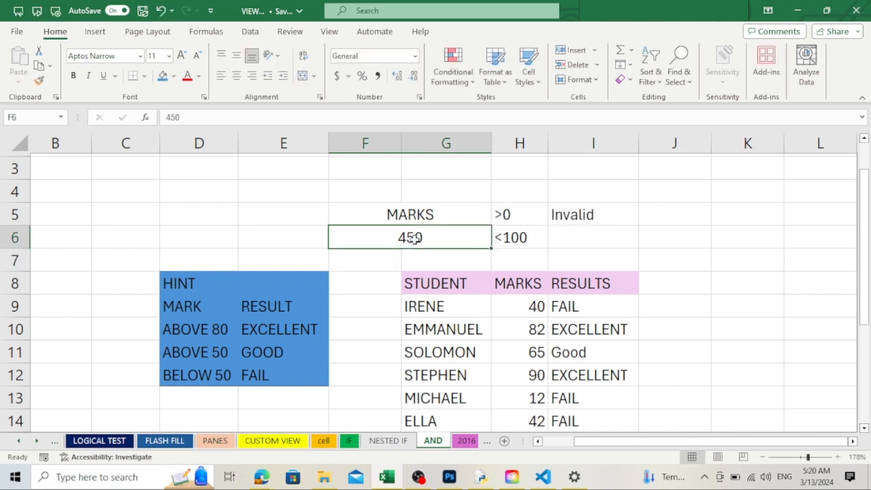
double_click(415, 239)
key(BackSpace)
key(BackSpace)
key(BackSpace)
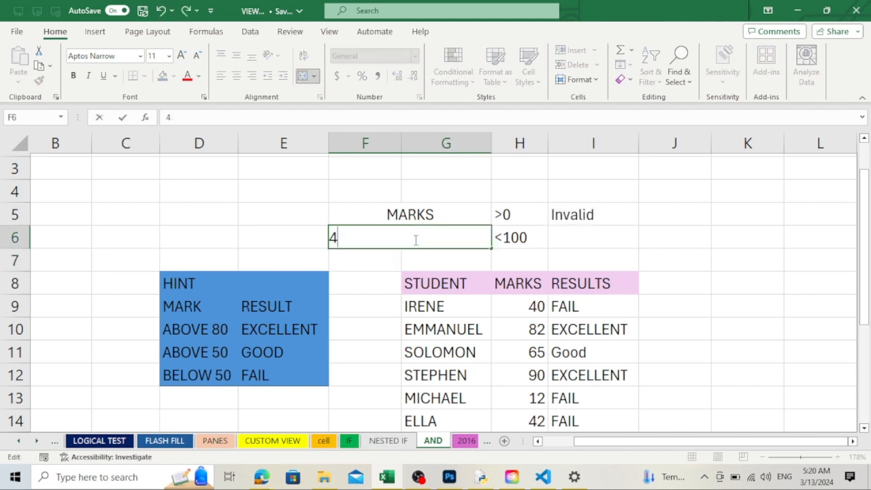
text(-1)
key(Return)
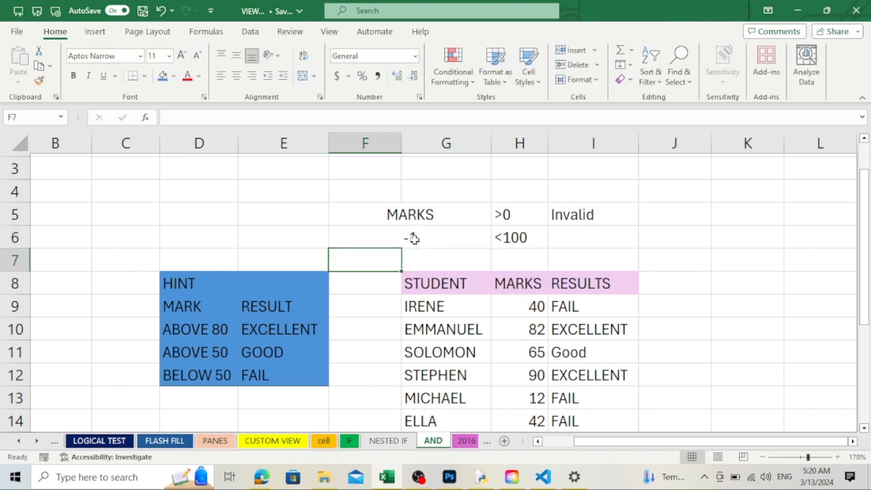
Set the mark in F6 to 2 to test the formula within the limits.
double_click(413, 239)
key(BackSpace)
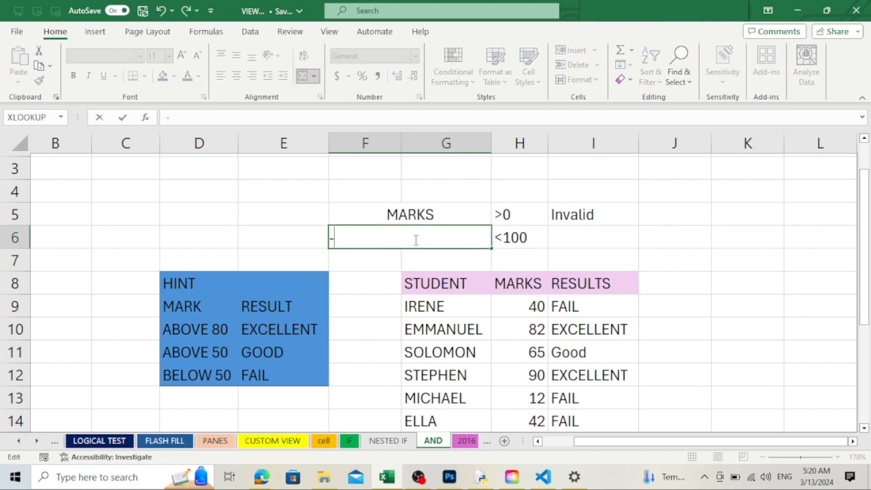
key(BackSpace)
text(2)
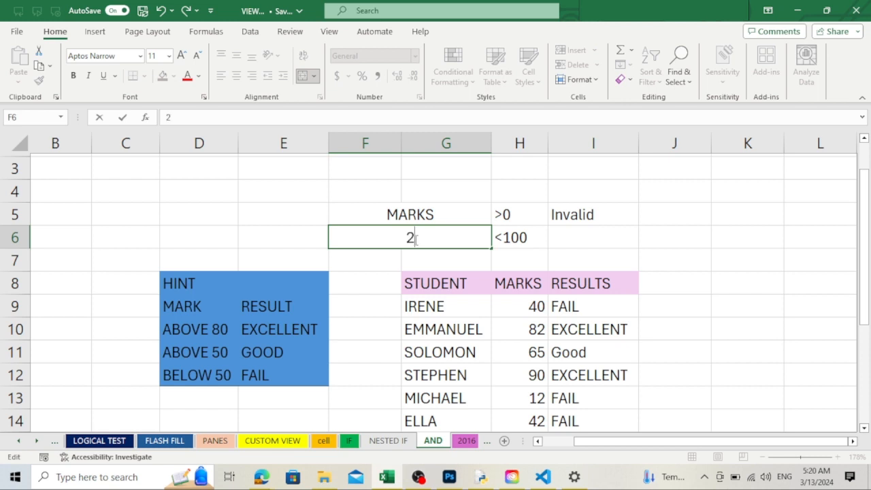
key(Return)
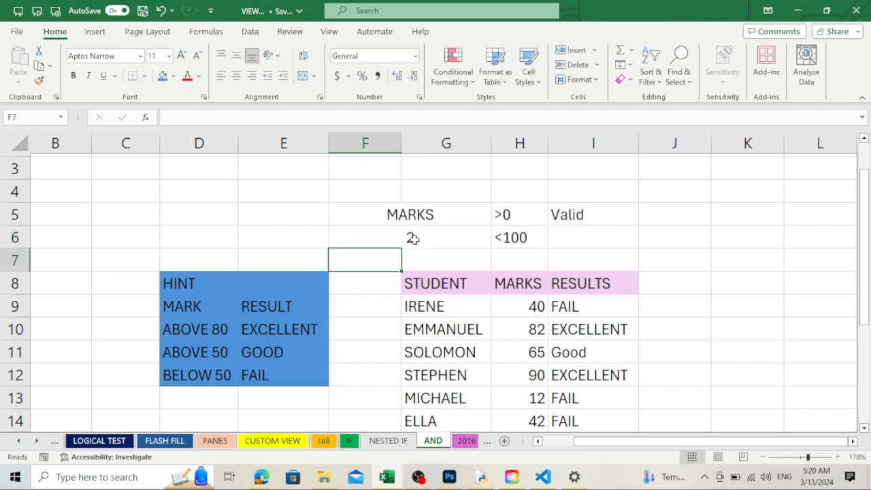
Examine the IF/AND formula in I5 and the nested IF/AND grading formula in I9 without changing them.
double_click(572, 212)
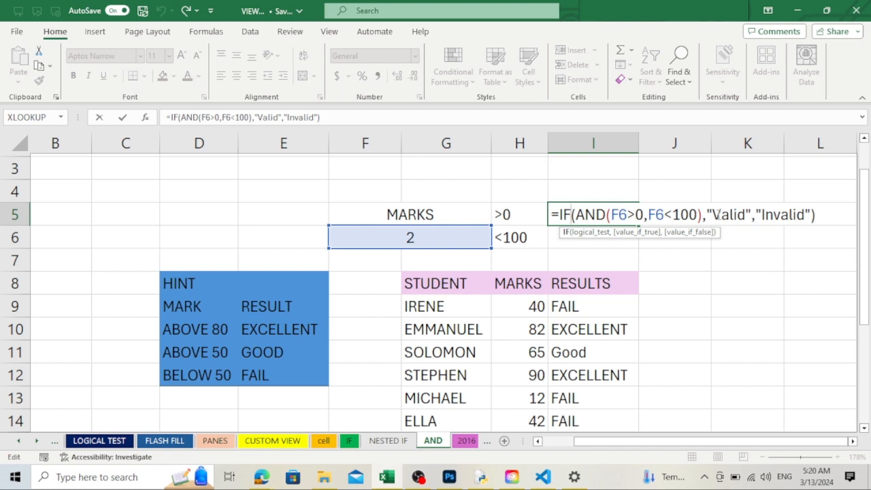
drag(718, 215, 737, 215)
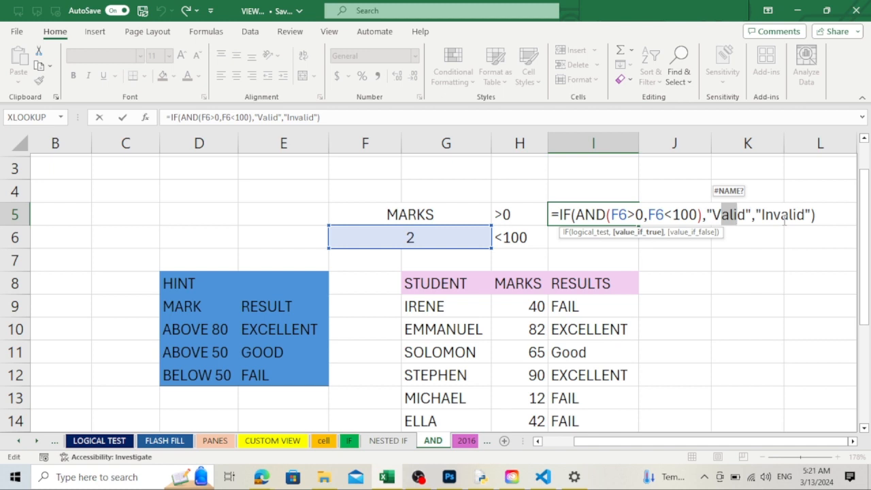
scroll(557, 274, down, 1)
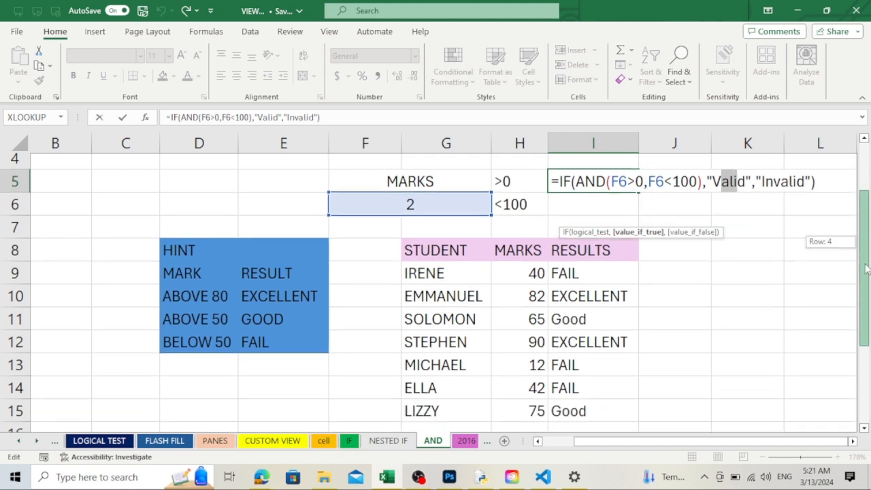
click(574, 250)
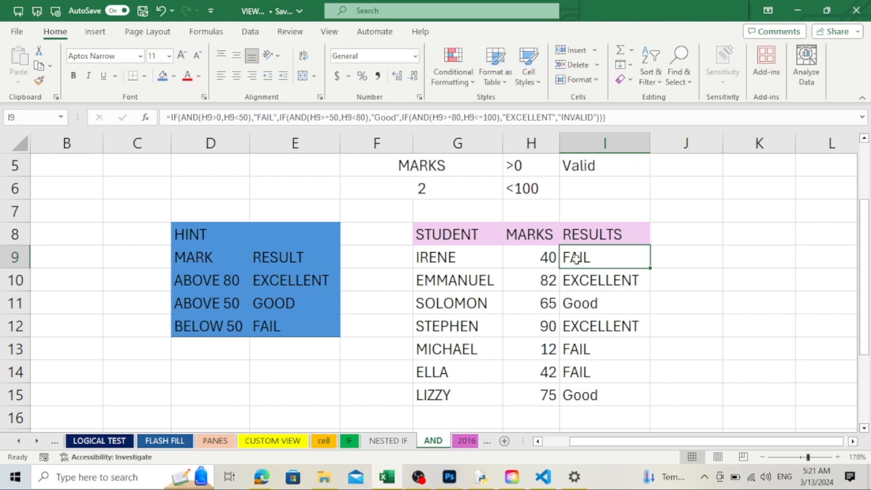
double_click(576, 258)
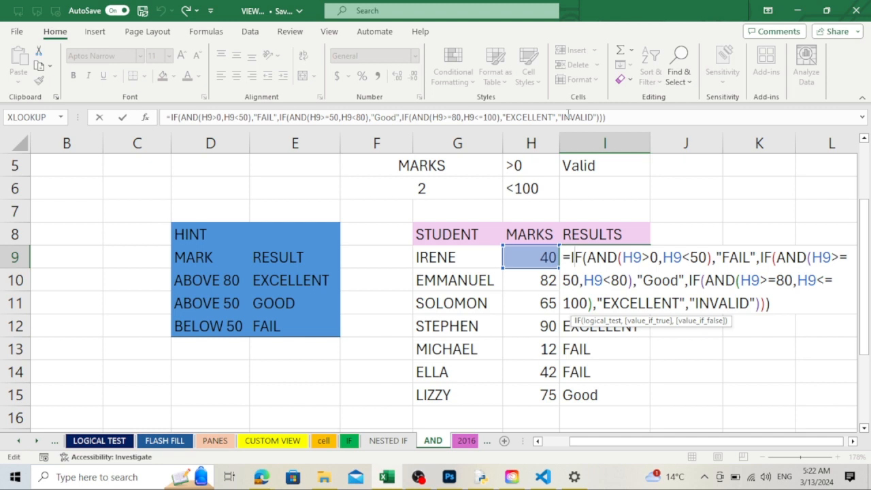
click(656, 344)
Set the first student's mark in H9 to -1 to test the nested grading formula.
click(545, 265)
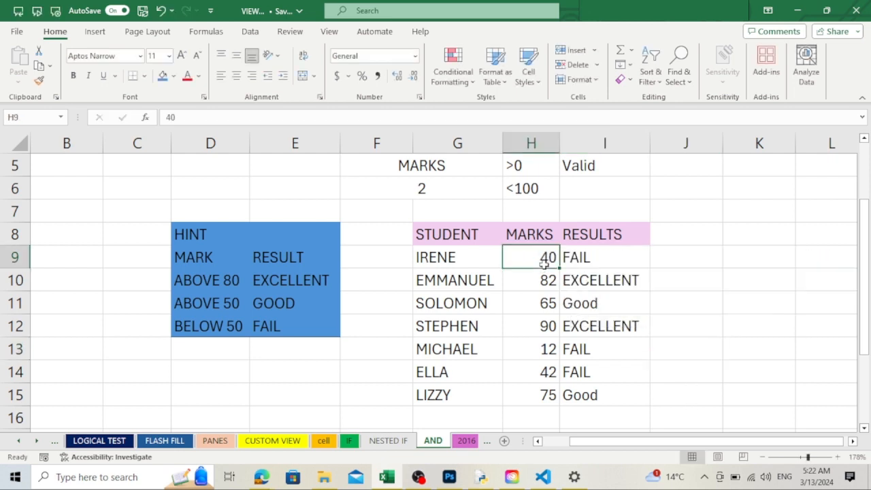
double_click(545, 265)
key(BackSpace)
key(BackSpace)
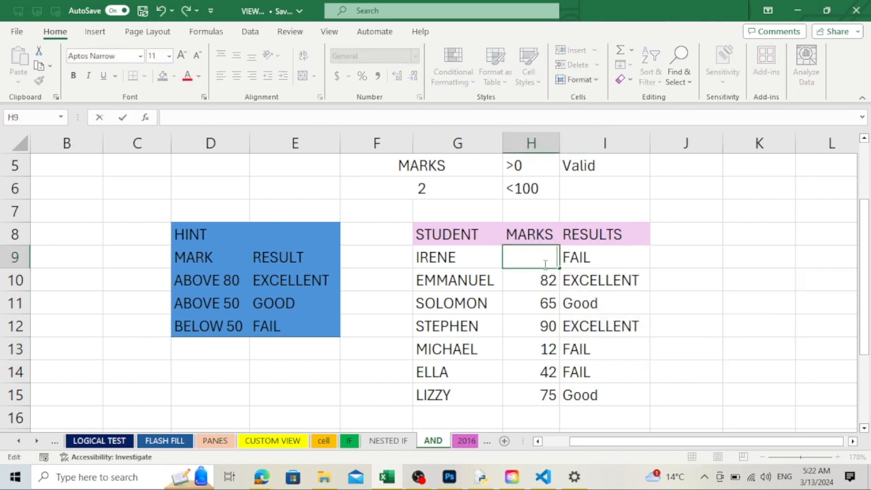
text(-1)
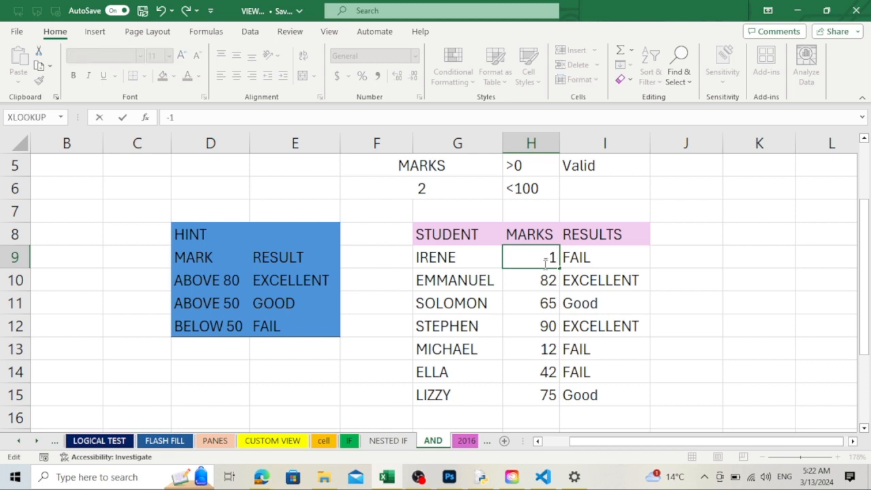
key(Return)
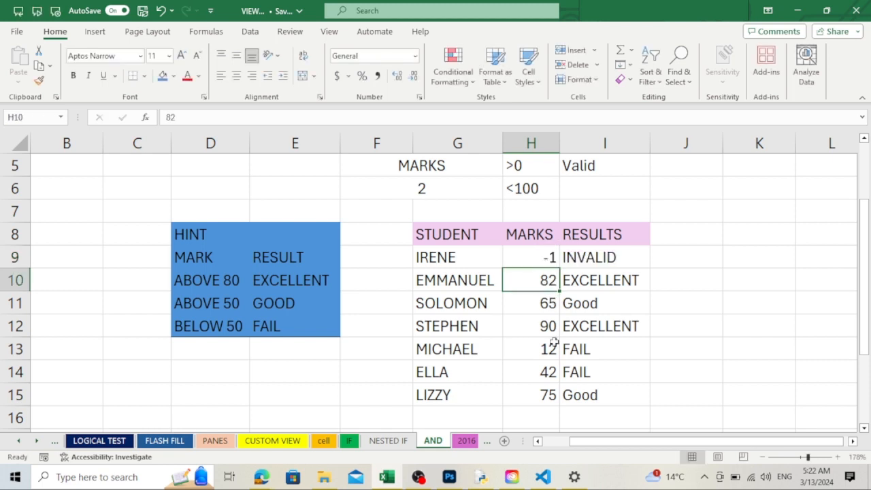
Set the last student's mark in H15 to 101 to test the grading formula's upper limit.
double_click(550, 395)
key(BackSpace)
key(BackSpace)
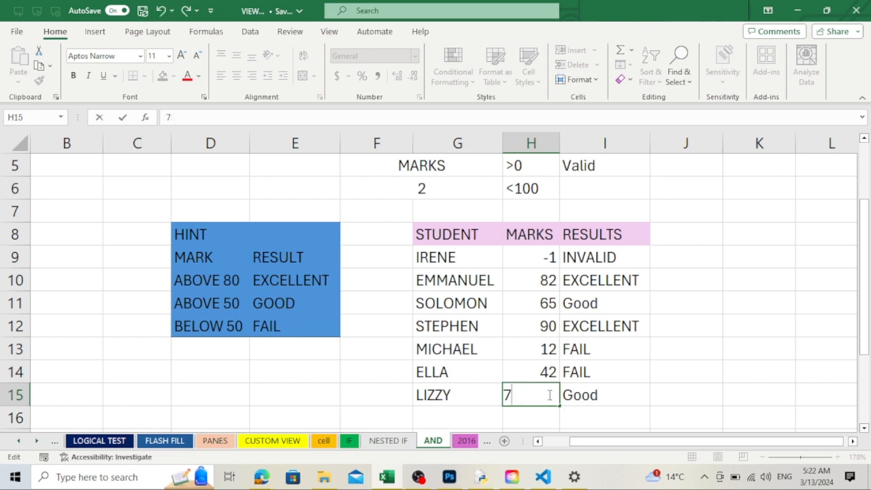
text(101)
key(Return)
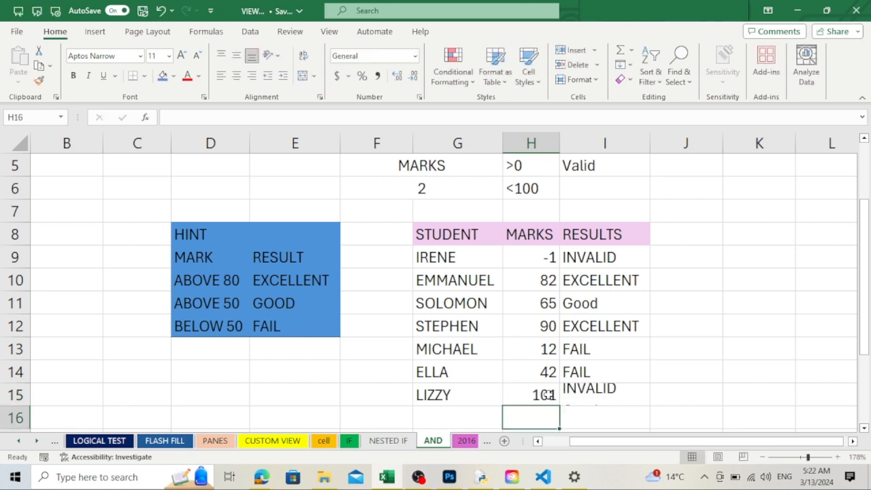